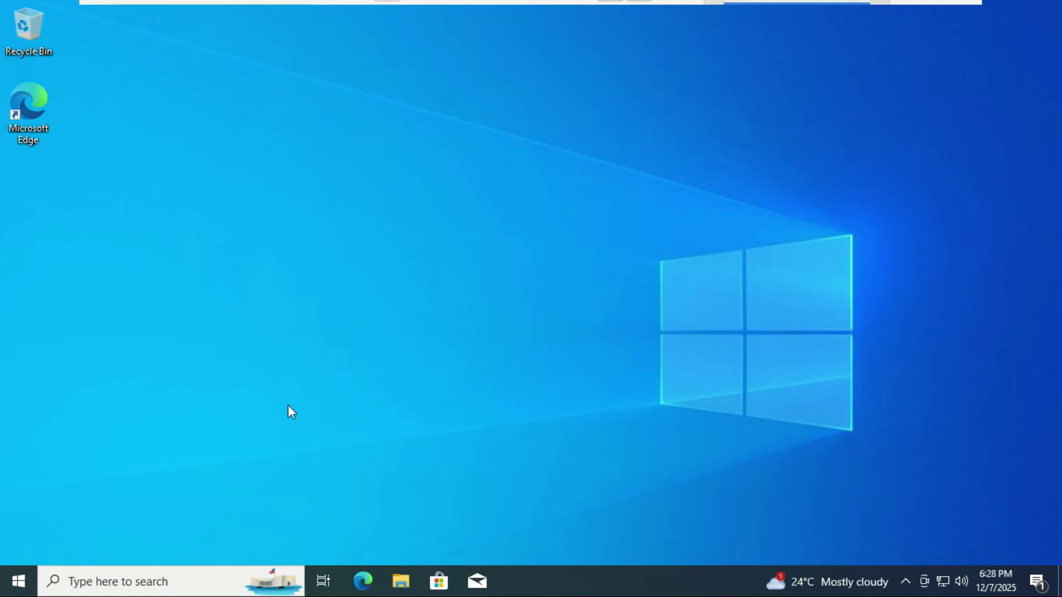
Search 'up' to reach the Windows Update settings page and maximize it
left_click(127, 579)
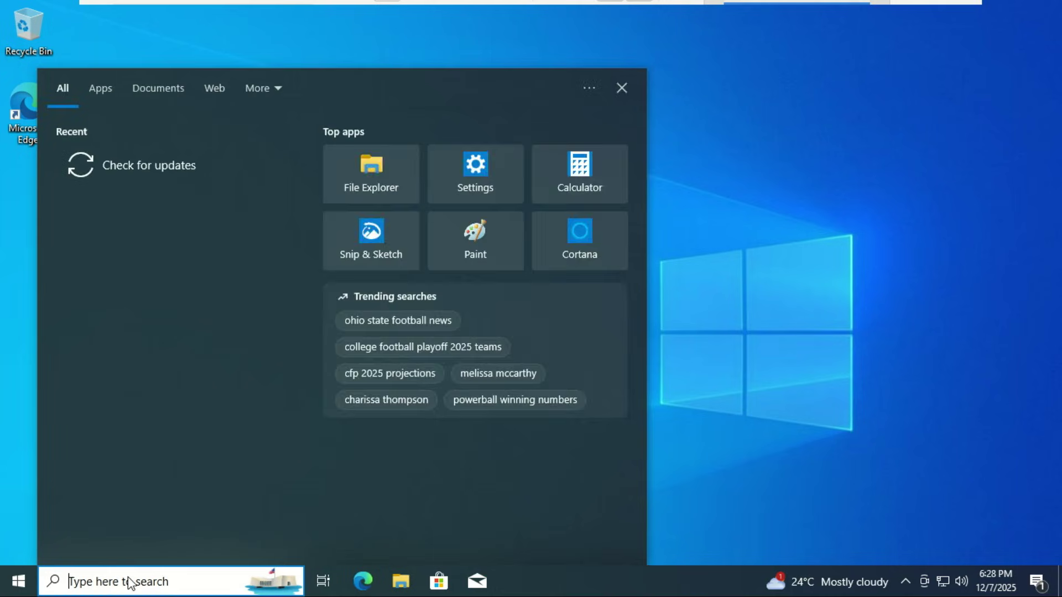
type("up")
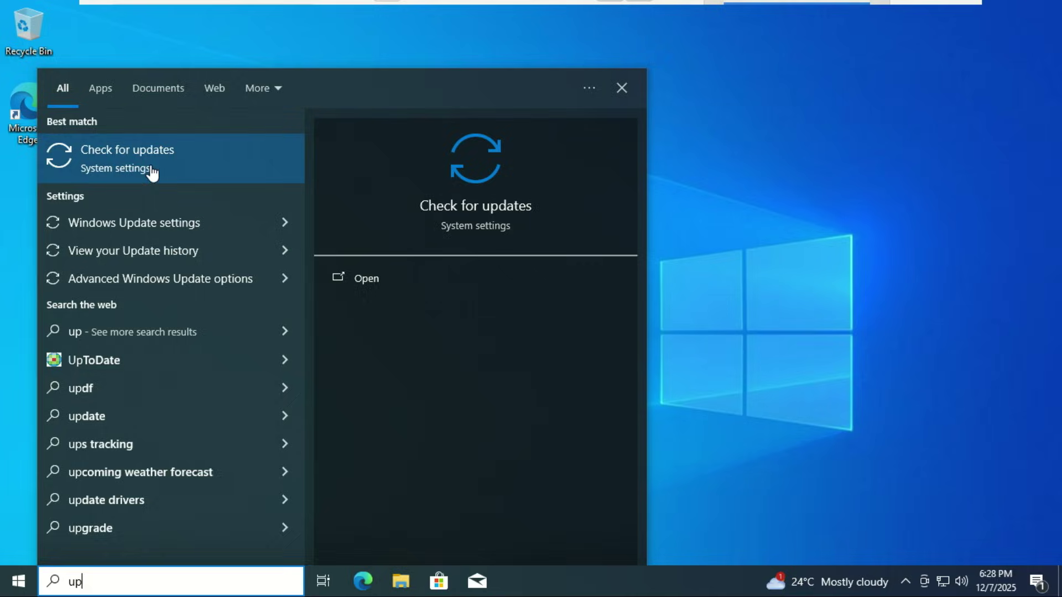
left_click(151, 167)
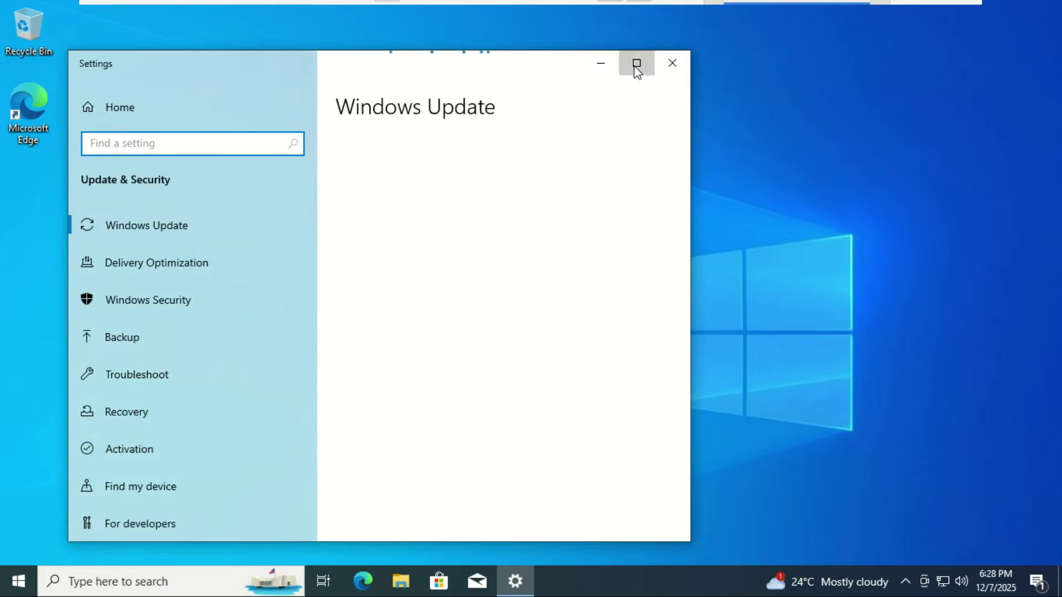
left_click(636, 64)
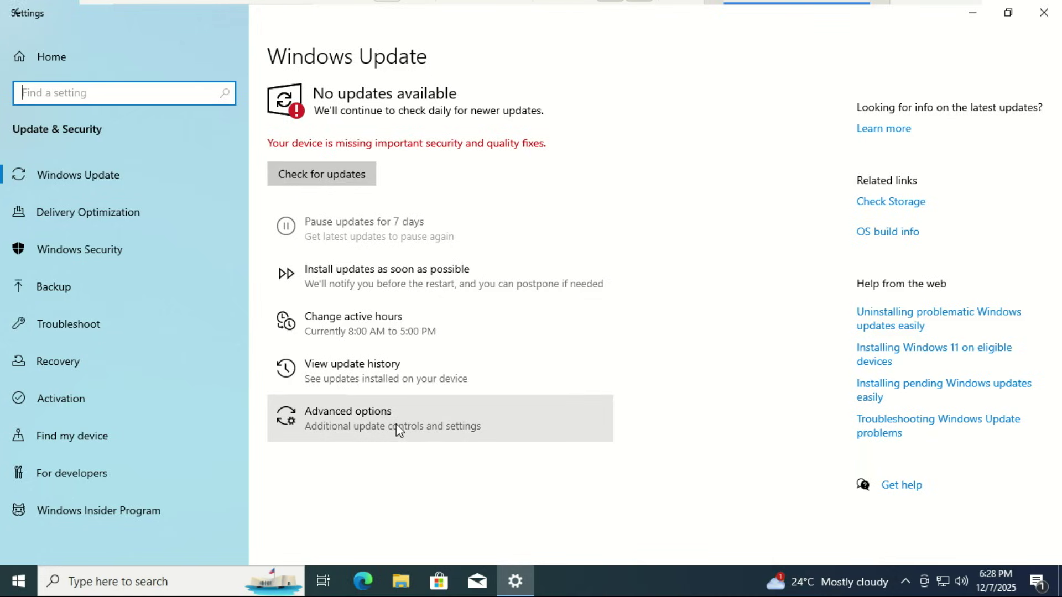
left_click(367, 416)
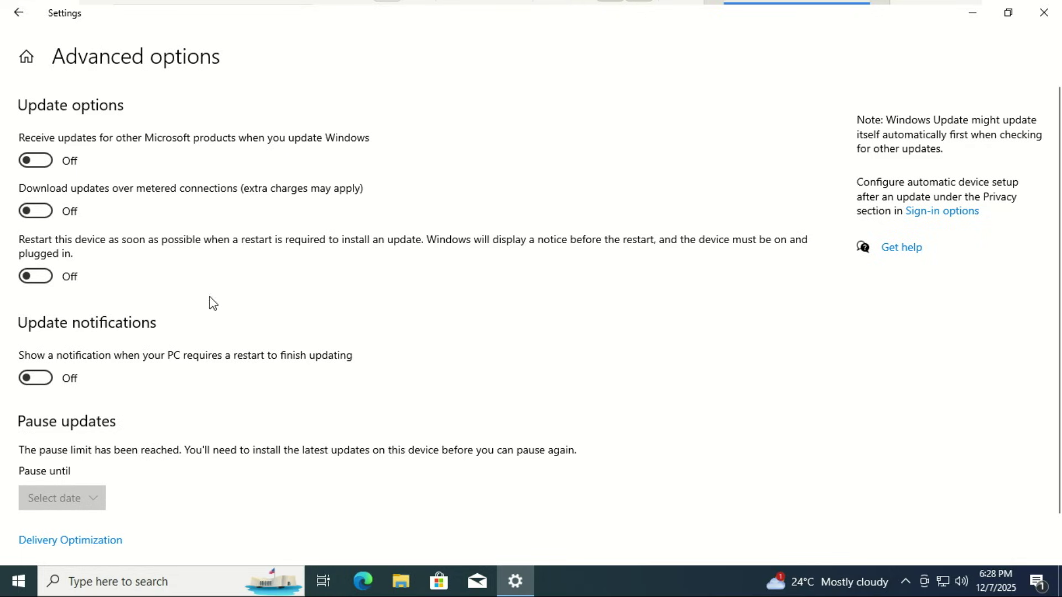
left_click(8, 8)
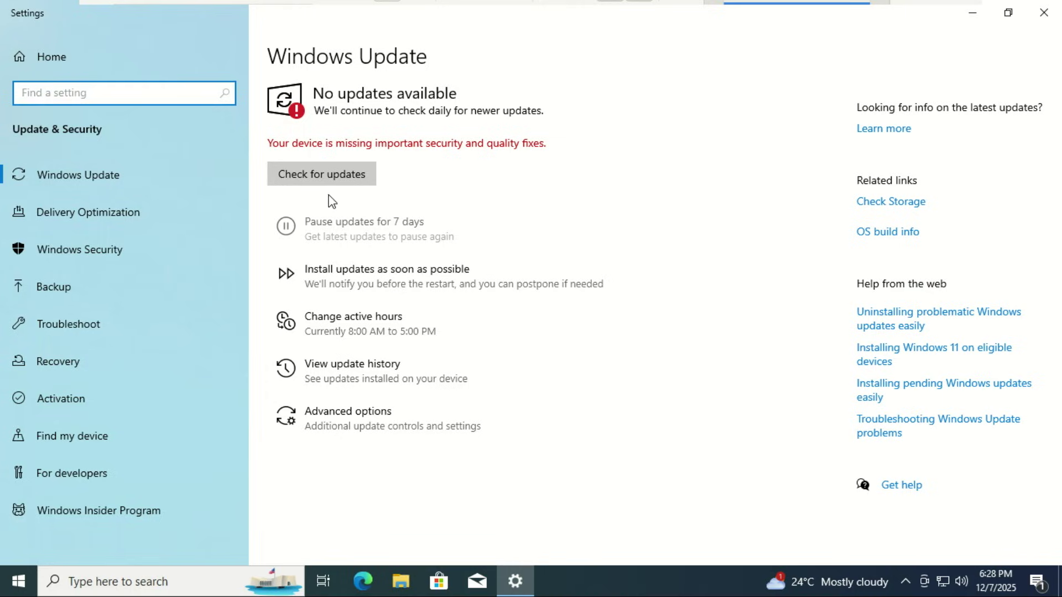
Expedite installing the pending updates and restart the device to apply them
left_click(395, 277)
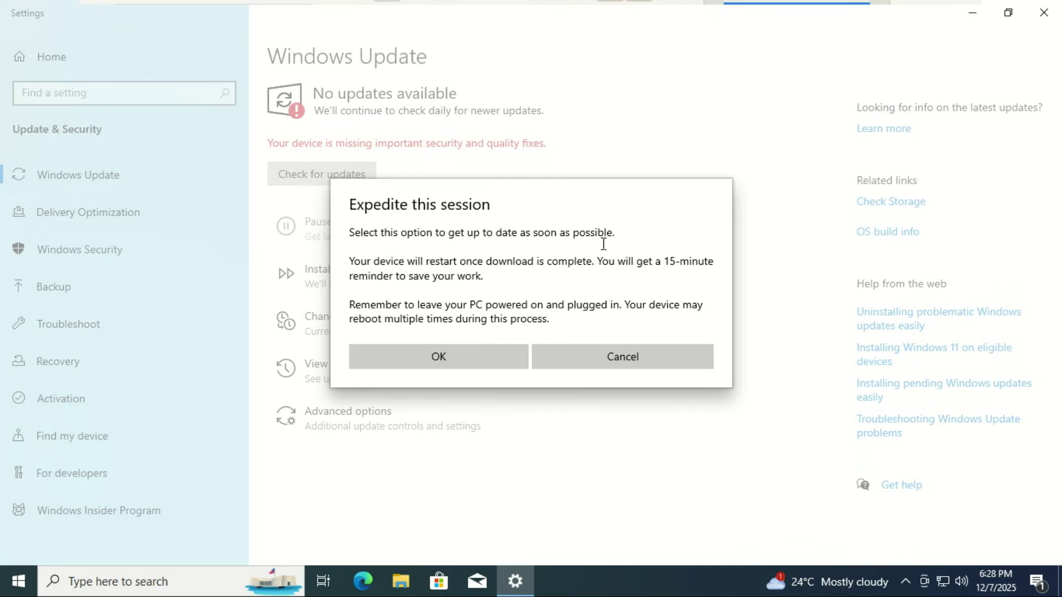
left_click(450, 354)
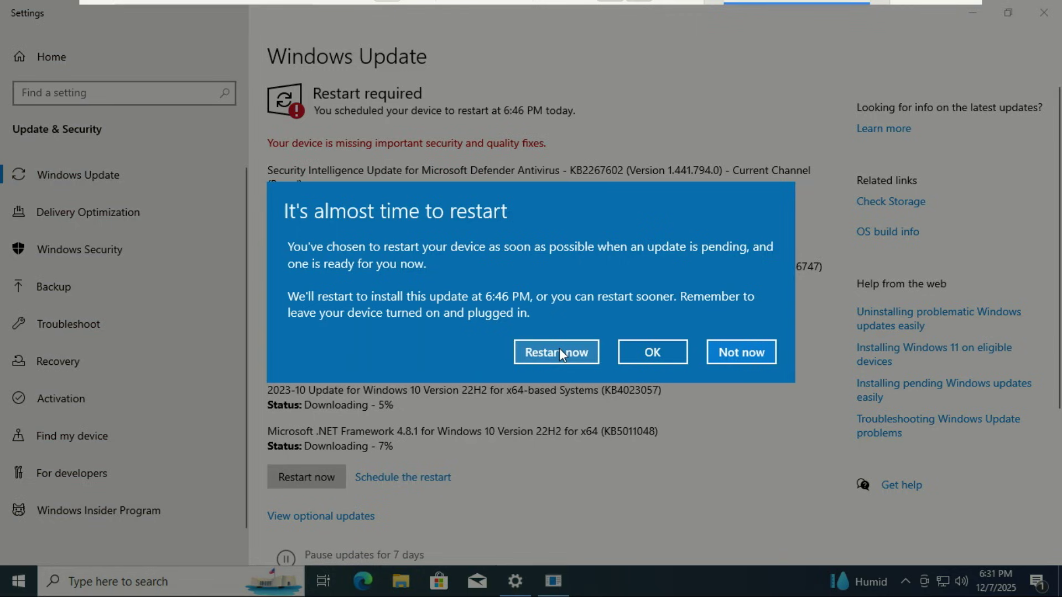
left_click(559, 351)
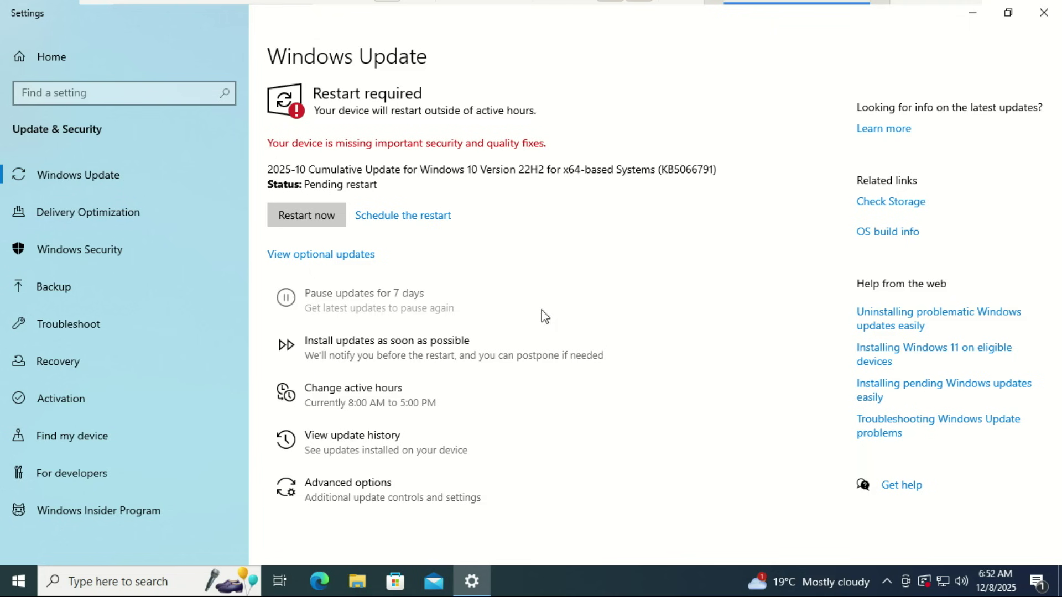
Restart to finish the cumulative update, then turn on 'Get the latest updates as soon as they're available'
left_click(327, 221)
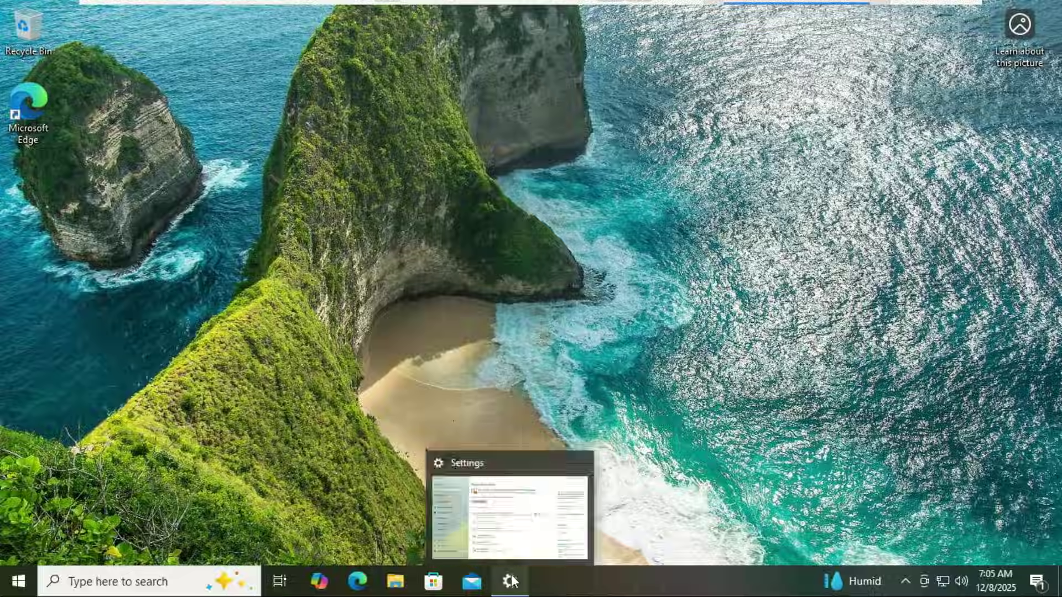
left_click(510, 581)
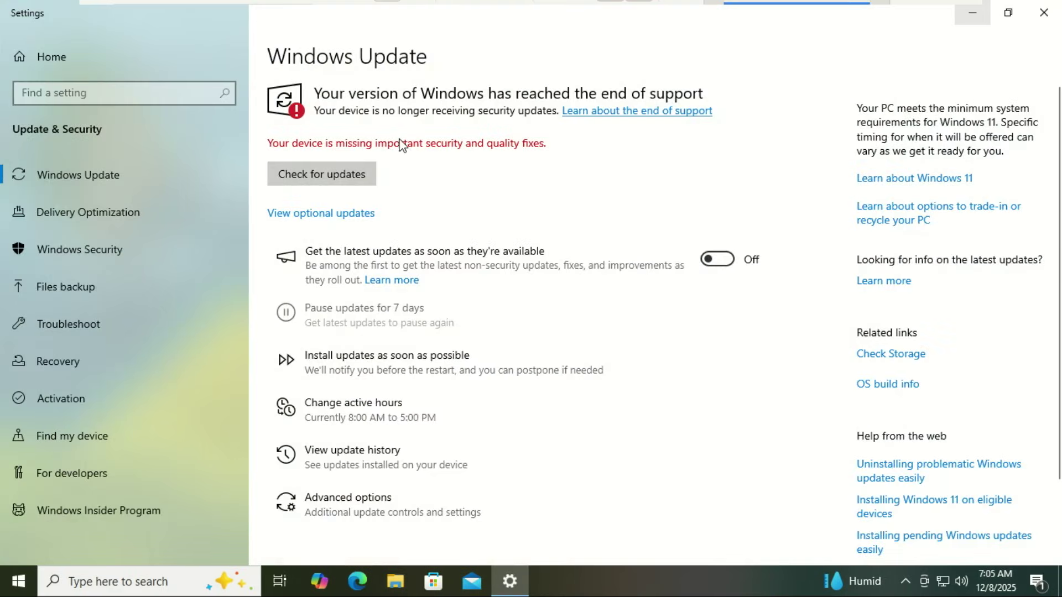
left_click(730, 263)
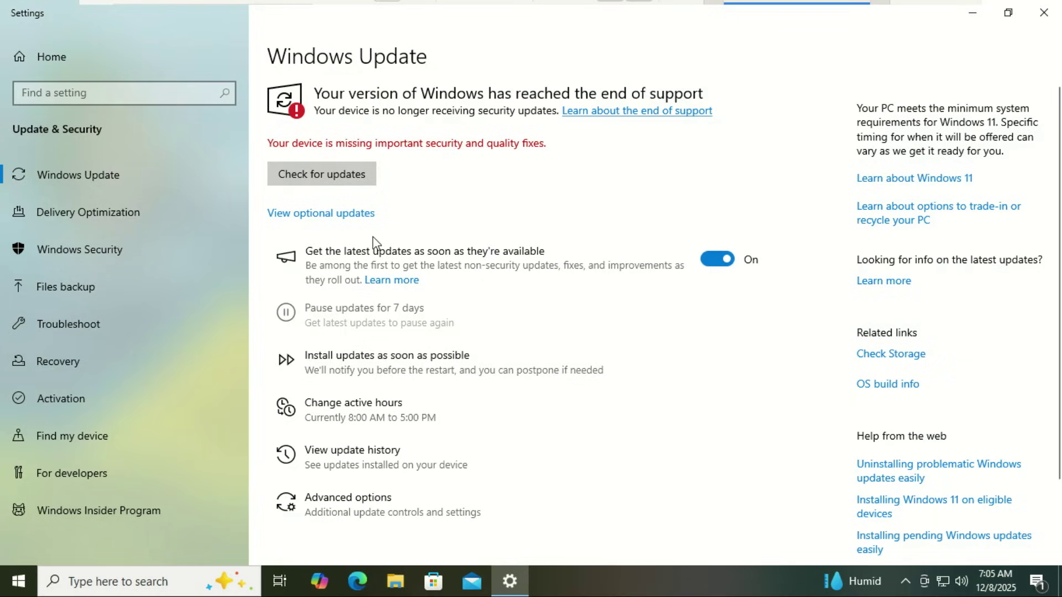
Run an update check, finding the 2025-11 Security Update and the Windows 11 25H2 offer
left_click(328, 166)
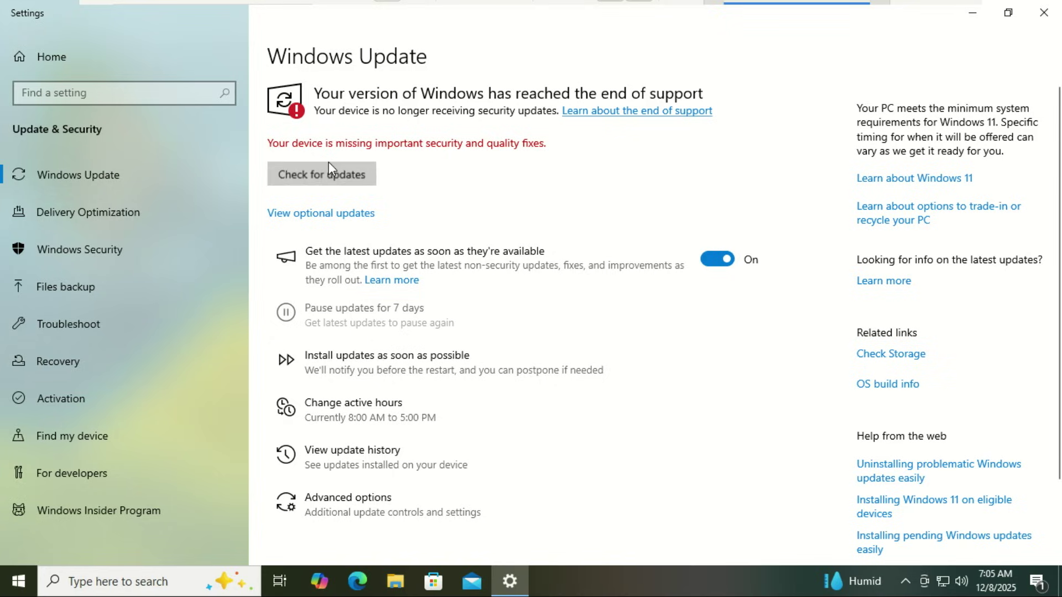